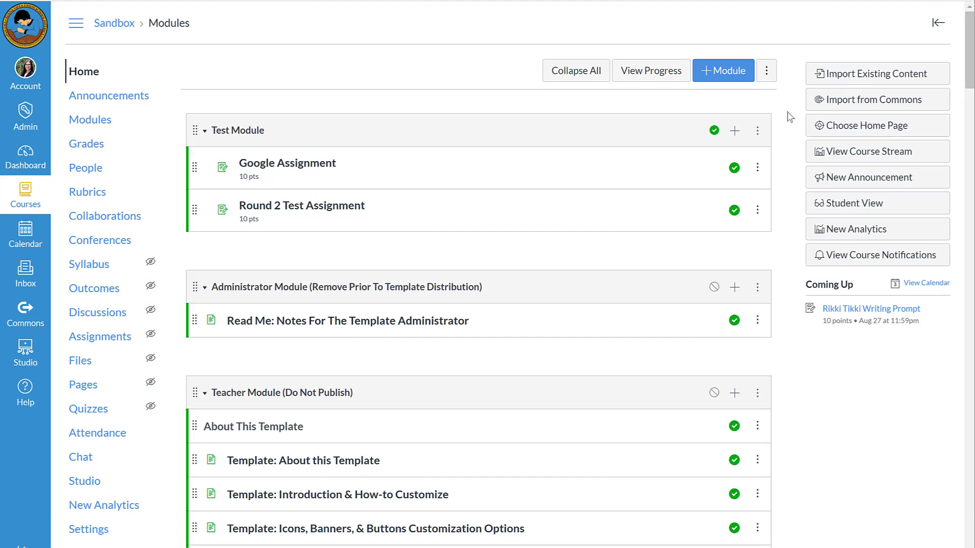
Step: Create a new assignment 'Rikki Tikki Writing Prompt' in Test Module with one-level indentation
click(736, 132)
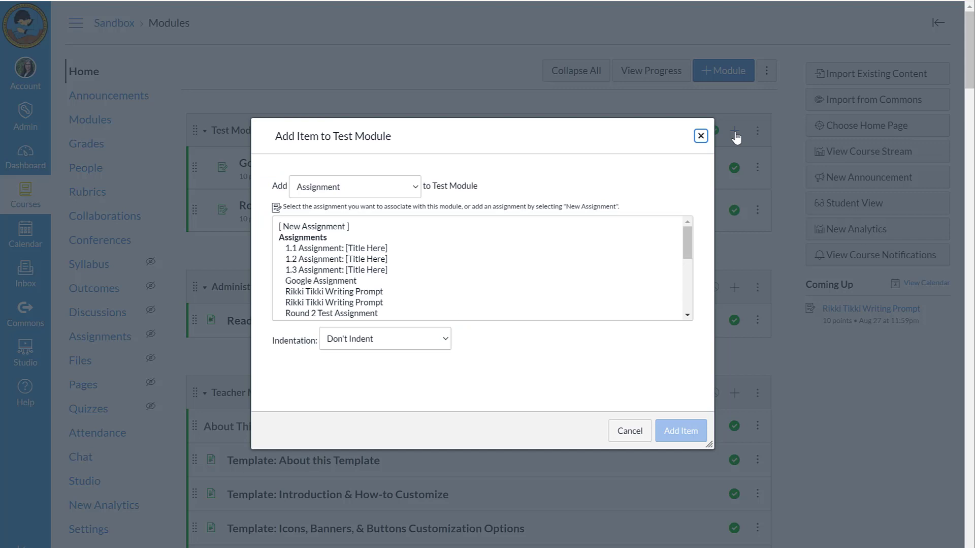
click(334, 228)
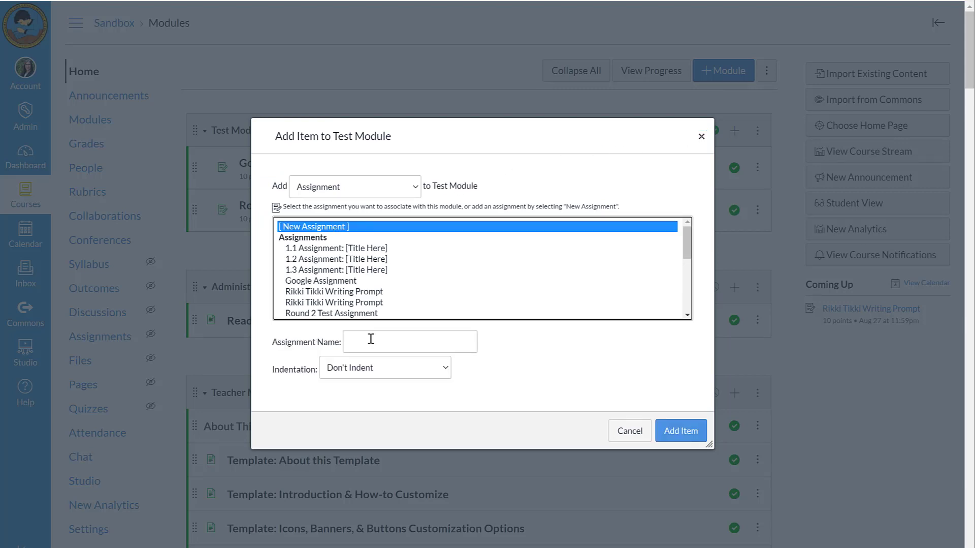
click(371, 343)
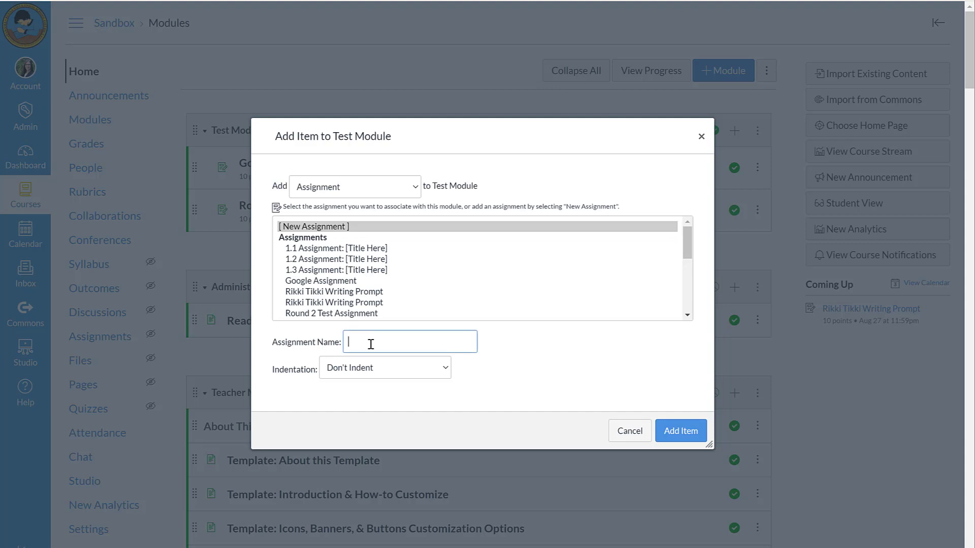
text(Rikki Tikki Writing Prompt)
click(391, 370)
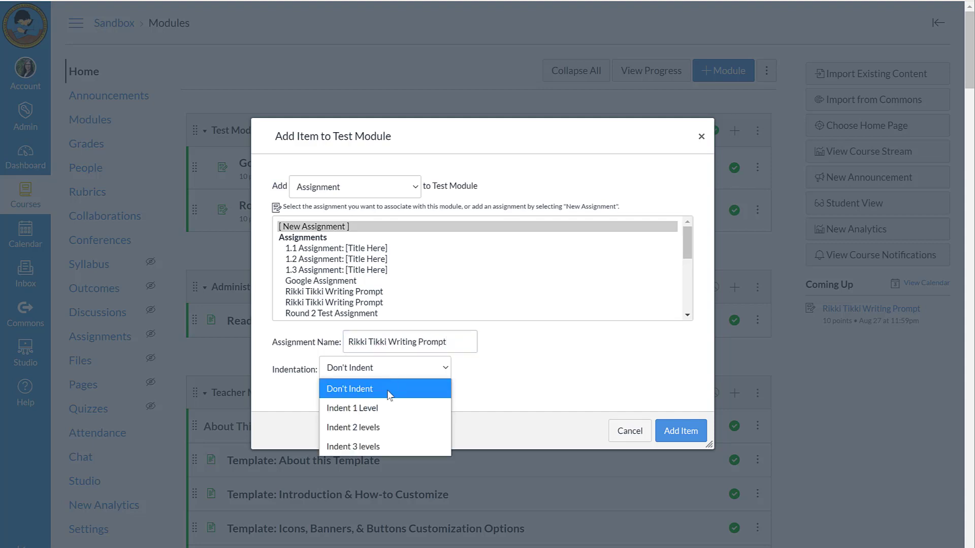
click(390, 409)
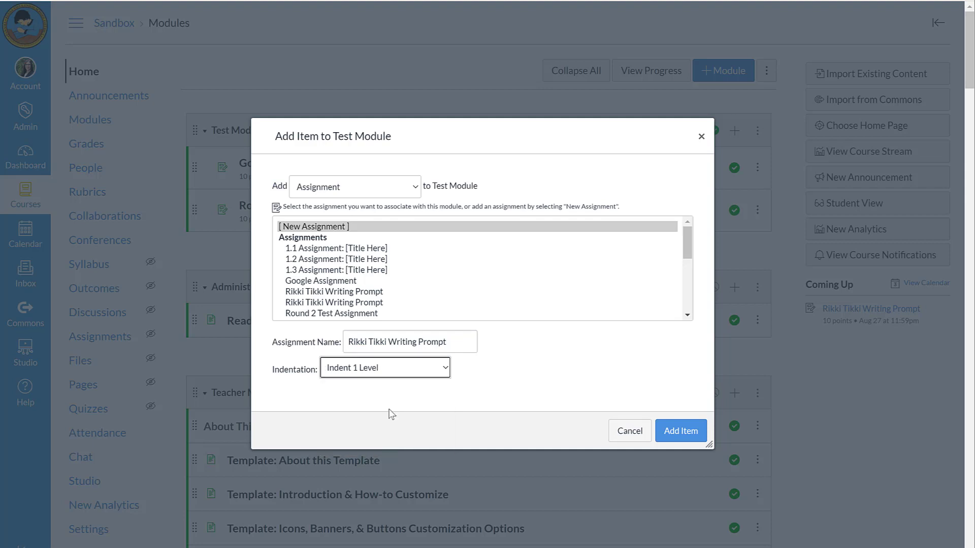
click(685, 432)
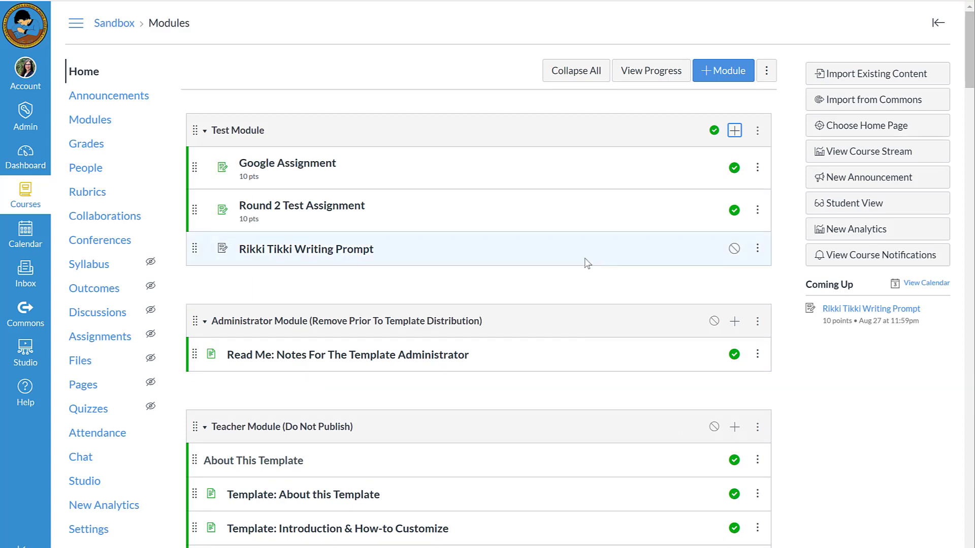
Step: Open the Rikki Tikki Writing Prompt assignment from Test Module
click(321, 250)
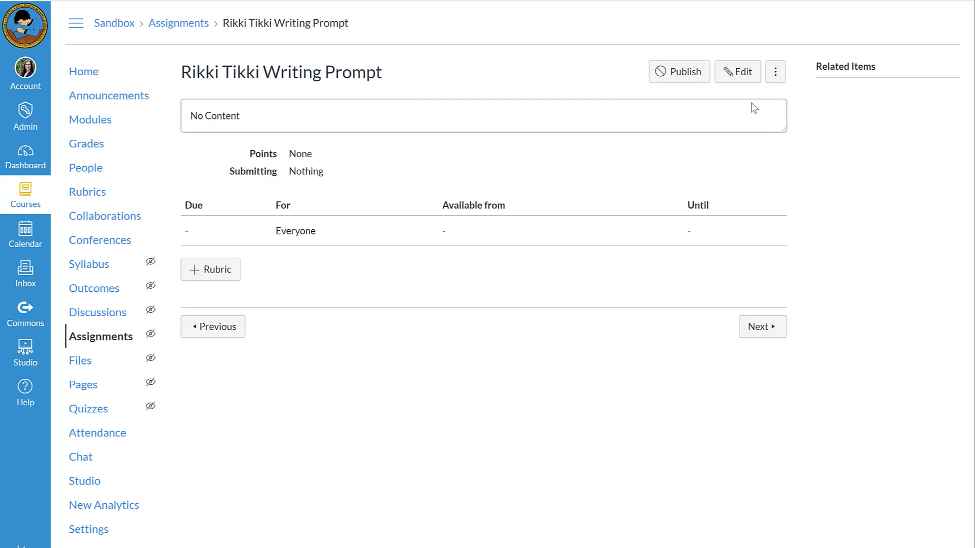
Step: Edit the assignment and enter the description 'Please read through these slides.'
click(747, 78)
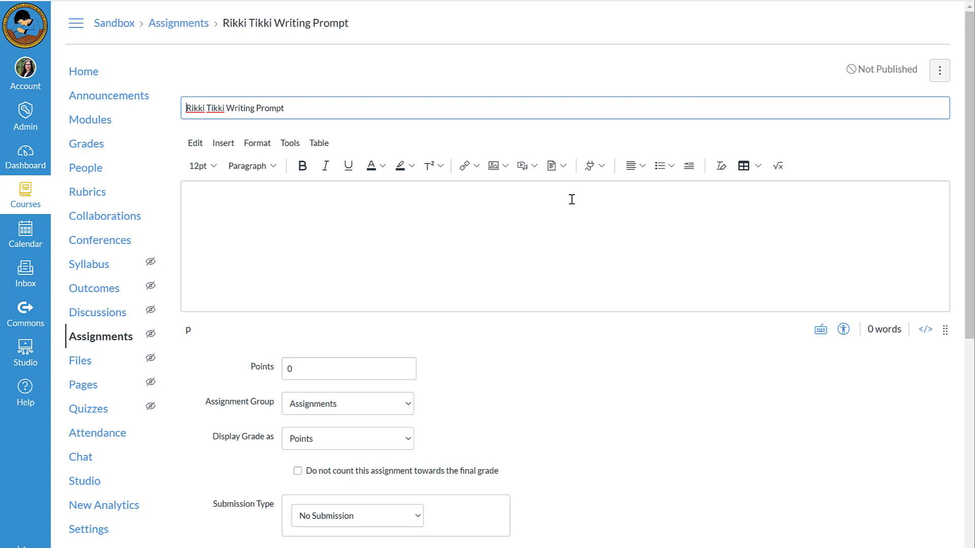
click(318, 199)
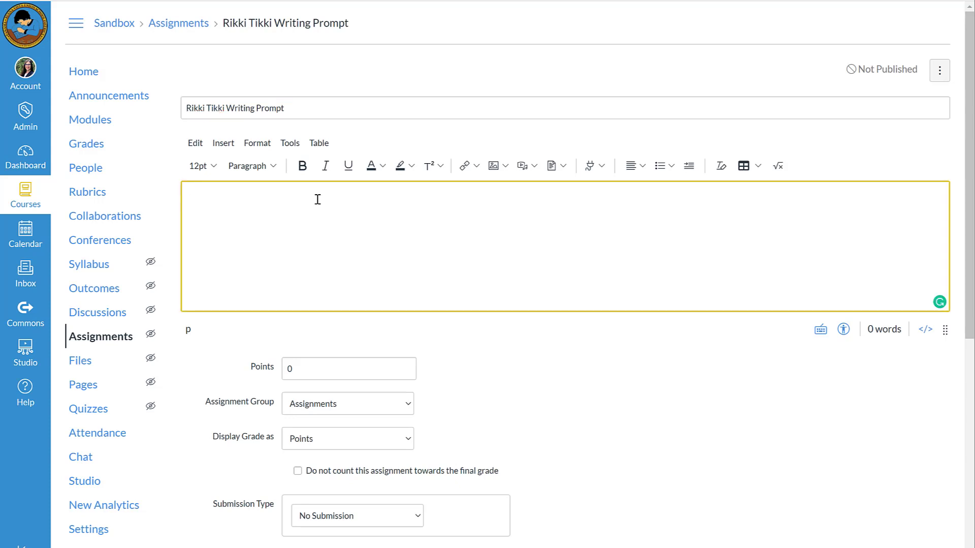
text(P)
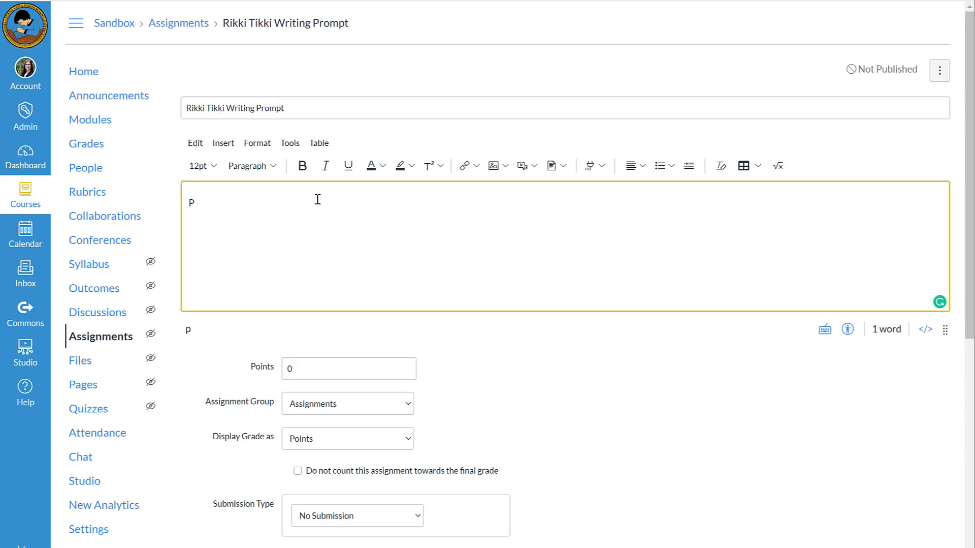
text(lease rea)
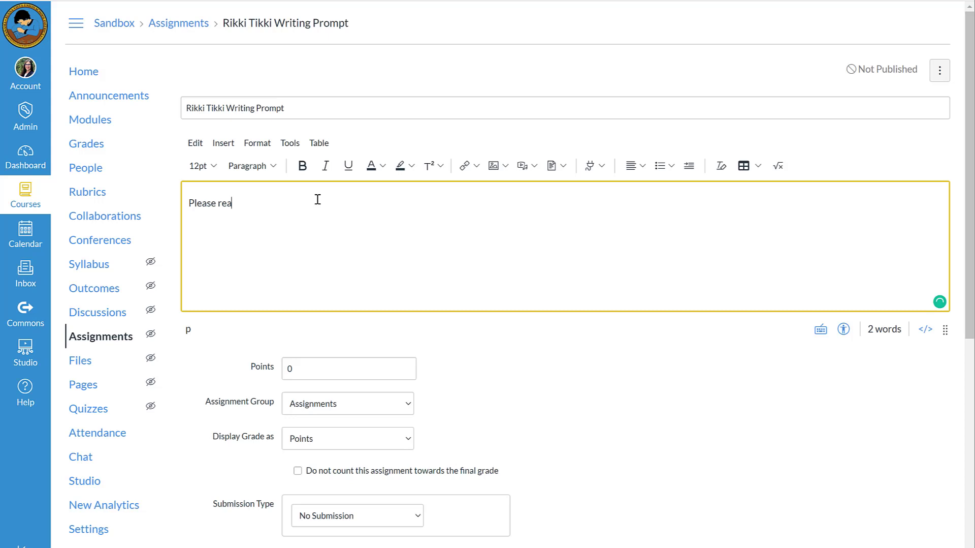
text(d through these slides.)
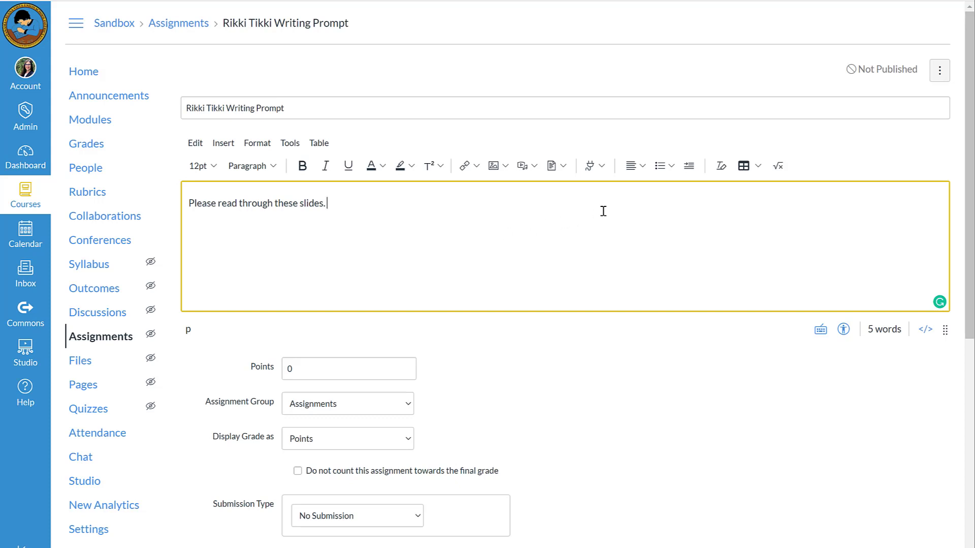
Step: Embed the Rikki Tikki slide deck from Google Drive (LTI 1.3) below the description
click(601, 169)
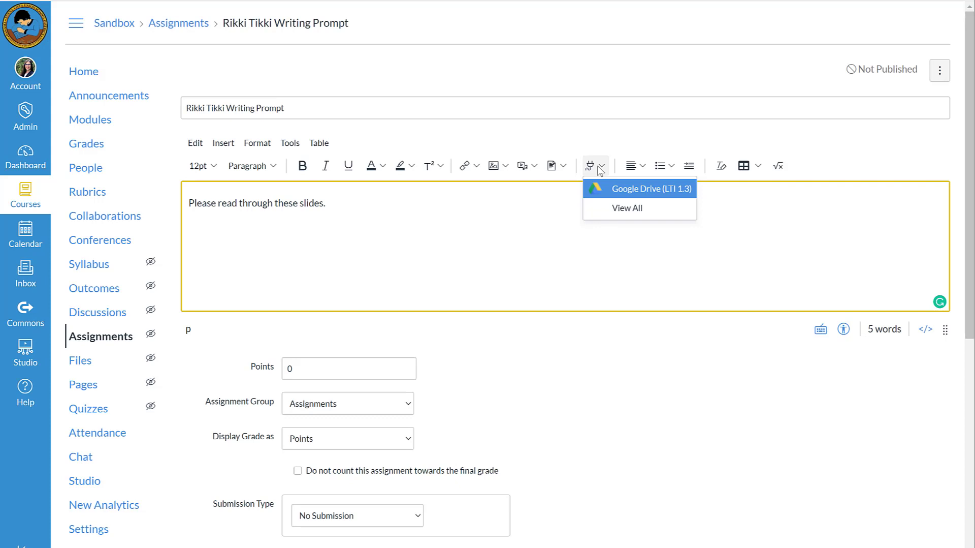
click(608, 208)
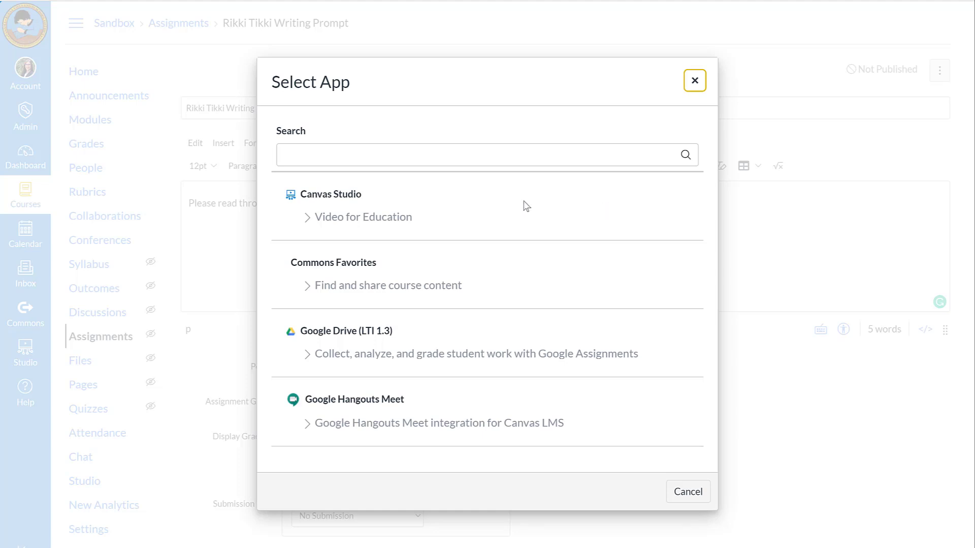
click(320, 335)
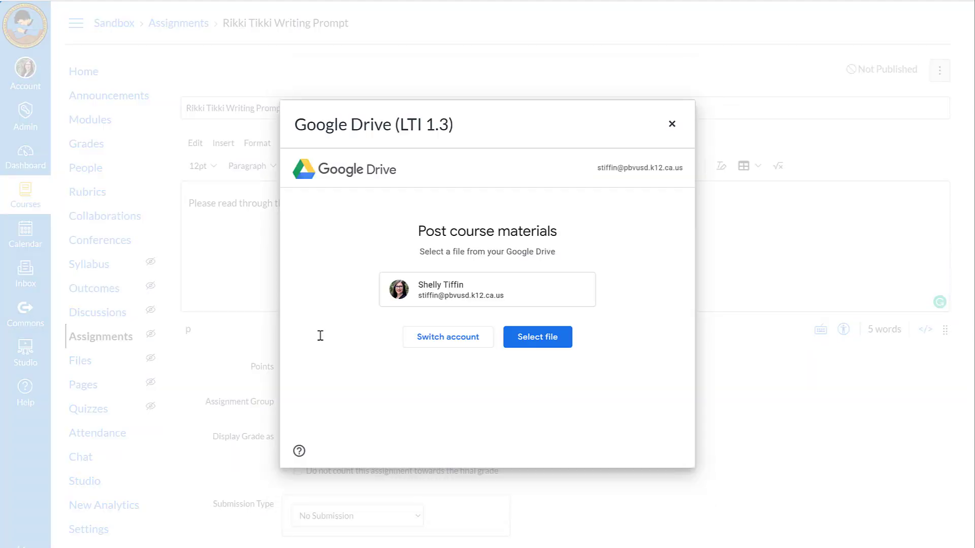
click(534, 336)
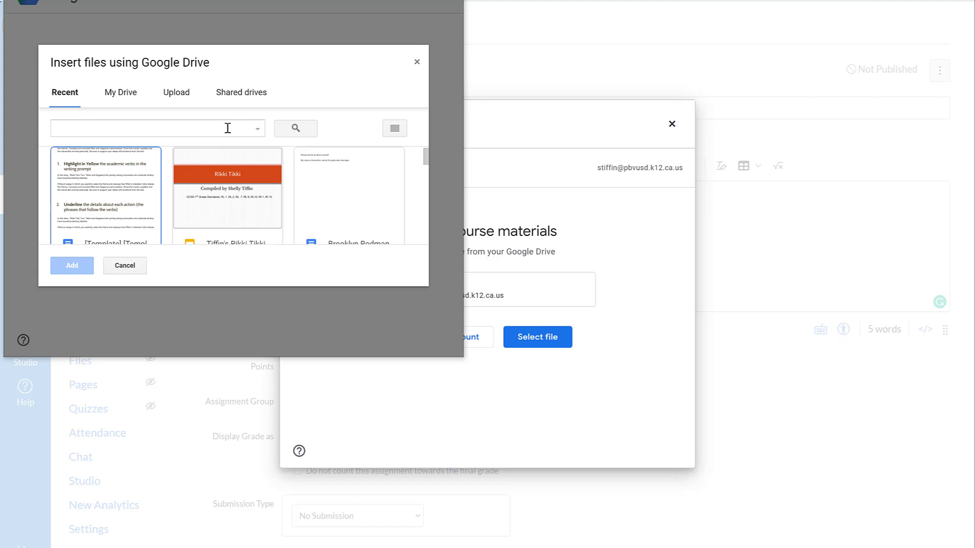
click(234, 201)
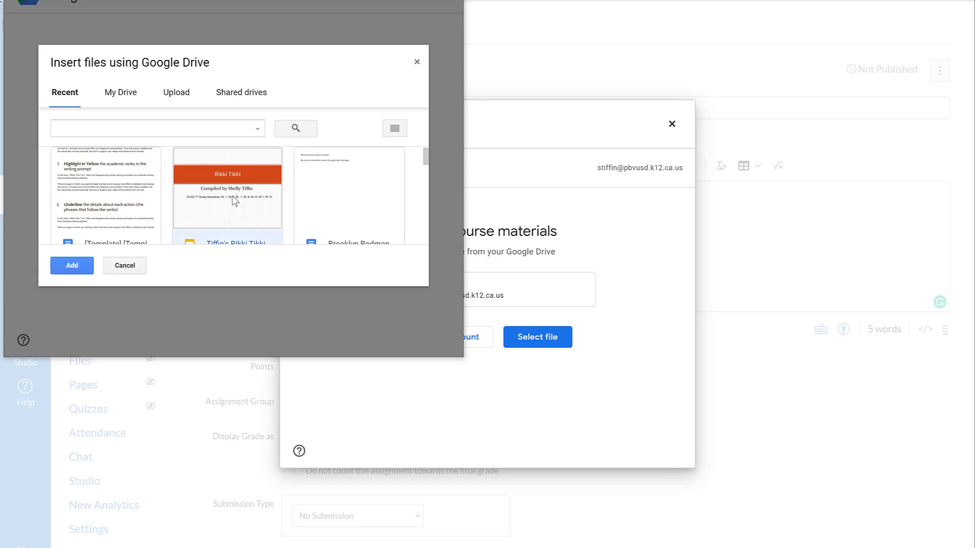
click(79, 266)
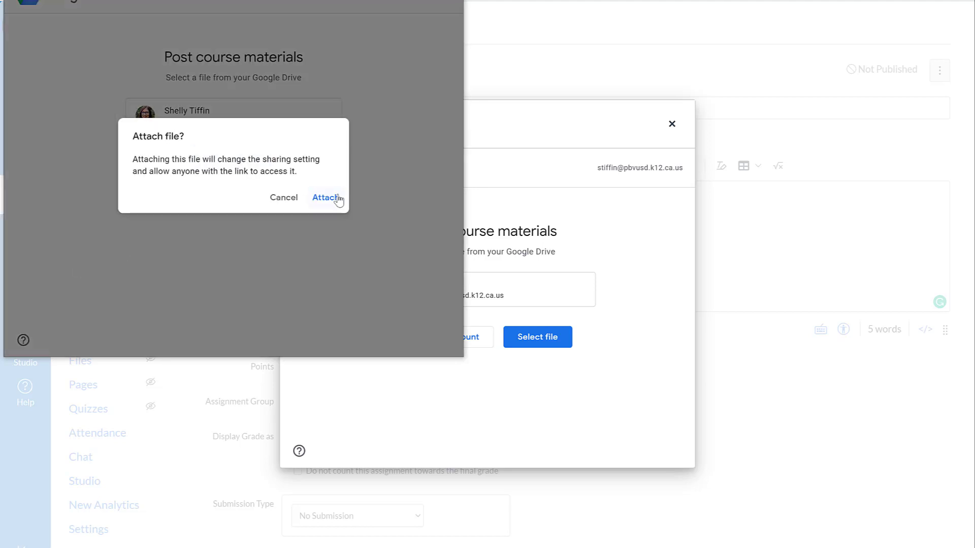
click(327, 198)
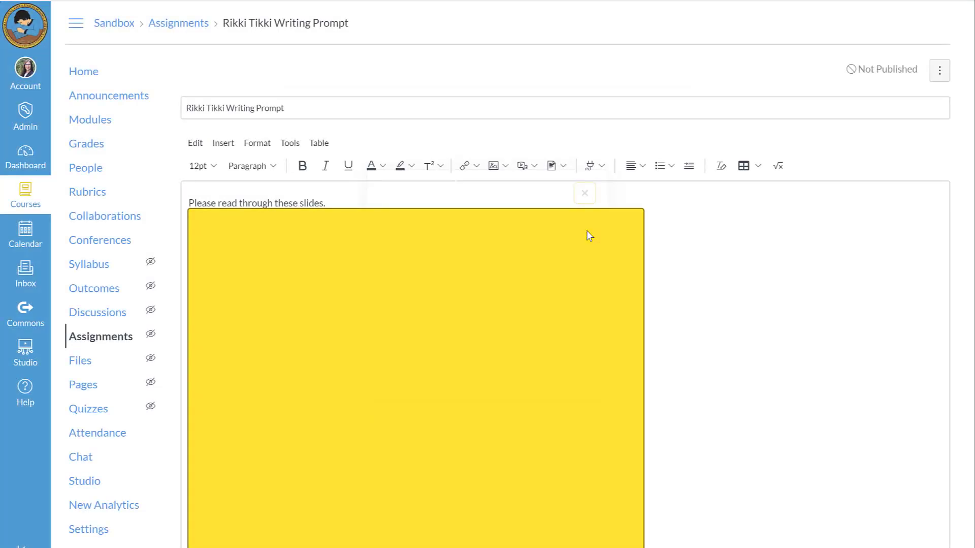
scroll(660, 239, down, 3)
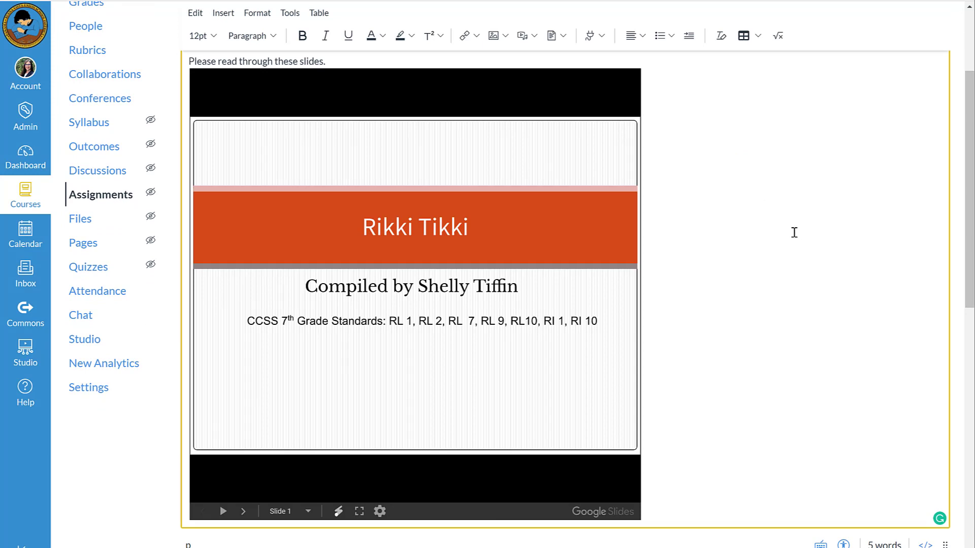
scroll(795, 232, up, 1)
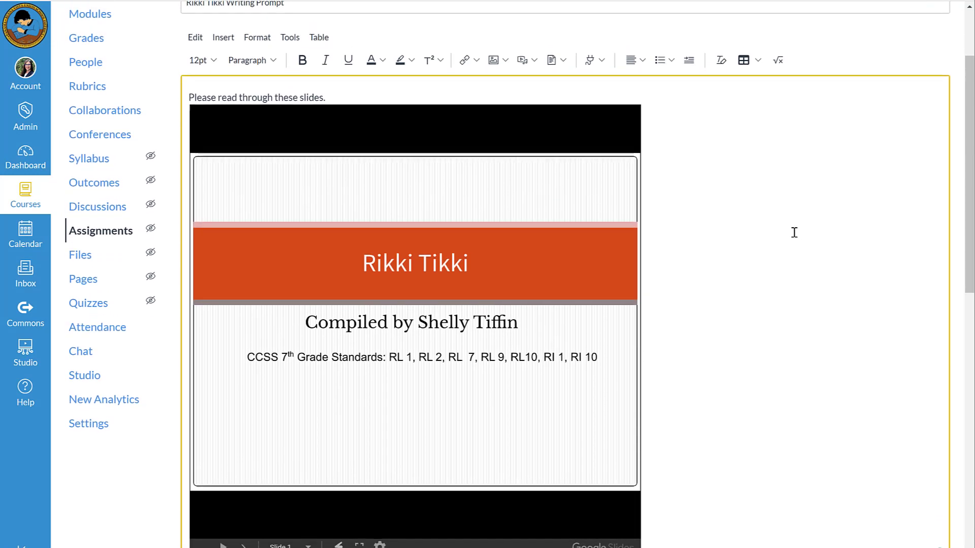
scroll(794, 232, down, 1)
scroll(794, 233, up, 1)
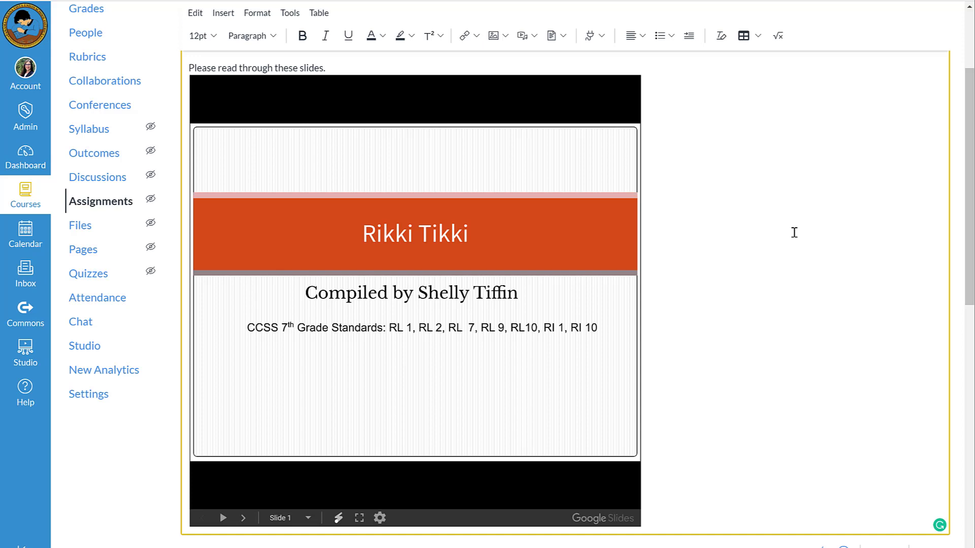
scroll(794, 232, down, 3)
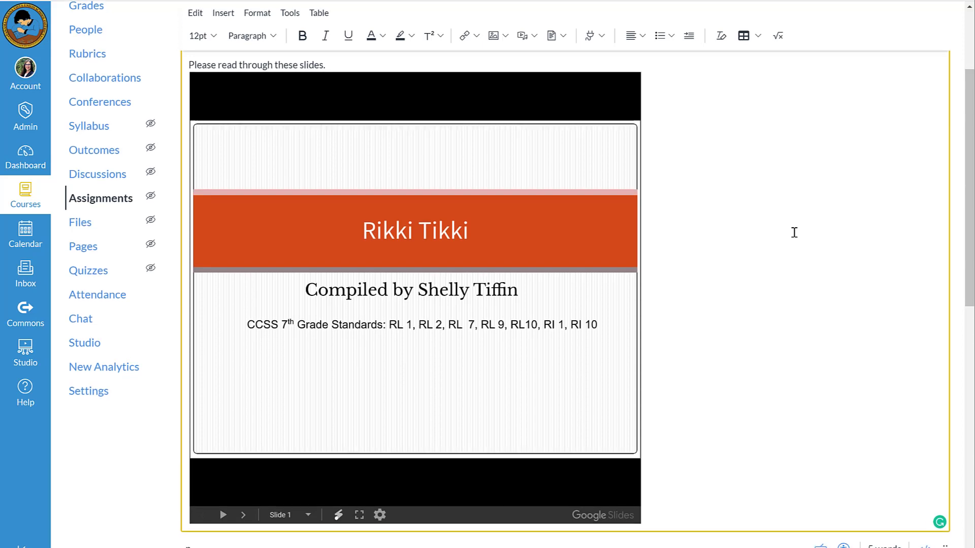
scroll(794, 233, down, 6)
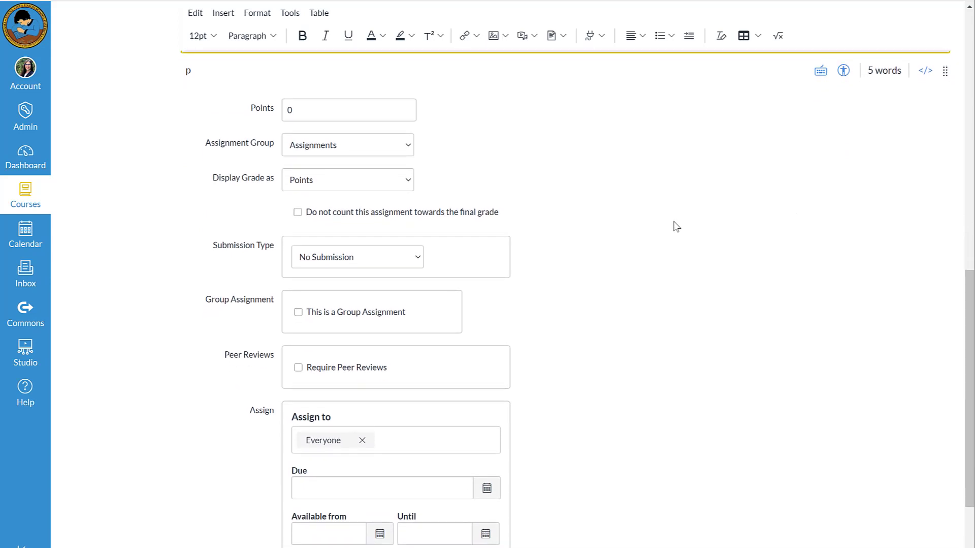
Step: Change the assignment's points from 0 to 10
click(306, 109)
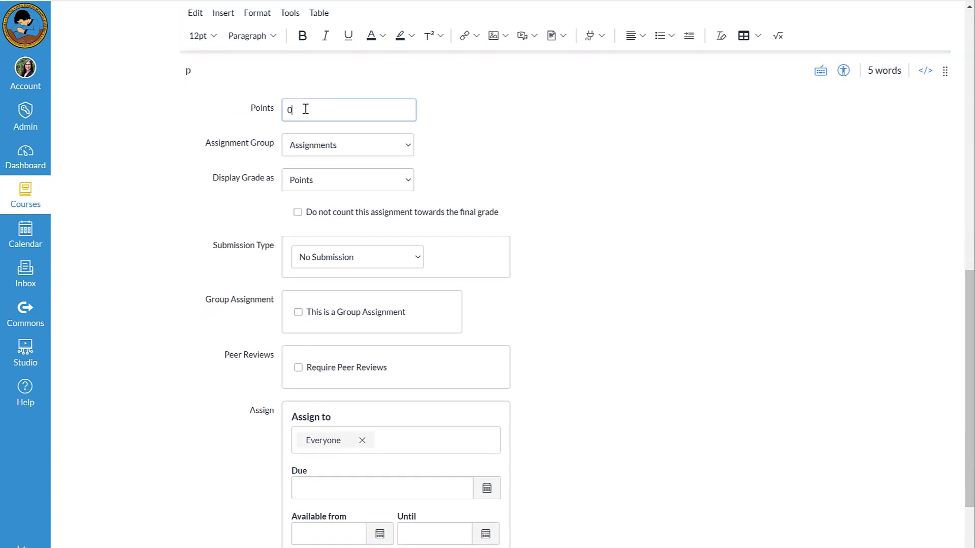
key(BackSpace)
text(10)
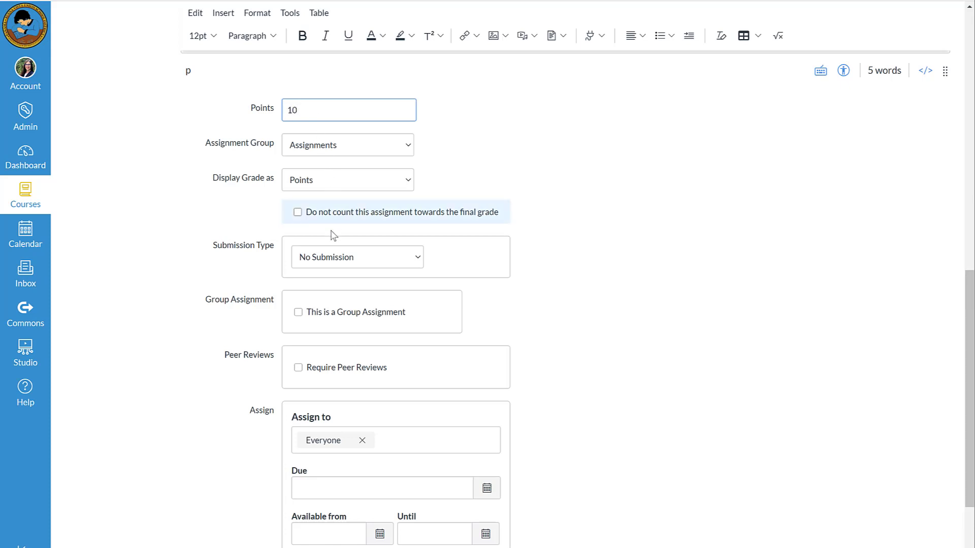
Step: Set the submission type to External Tool and browse the available external tools
click(417, 261)
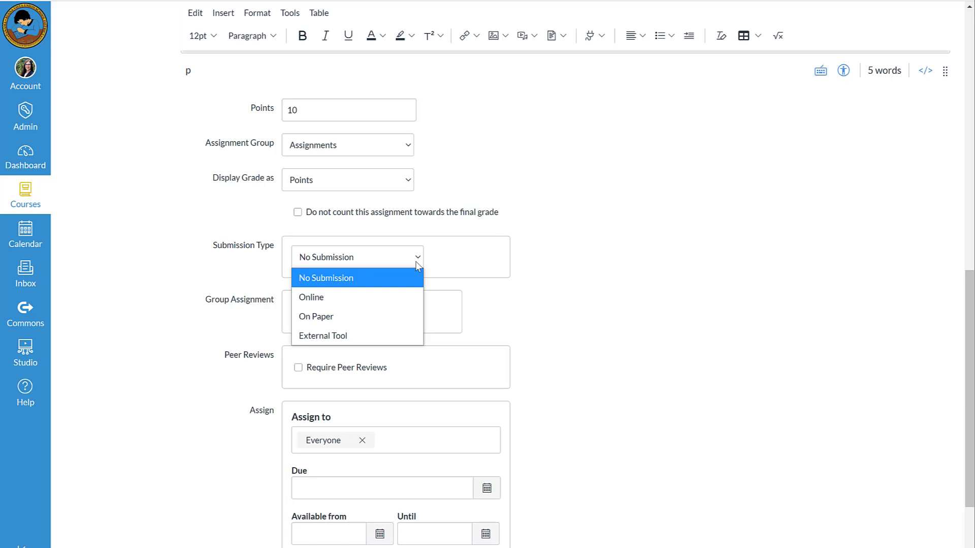
click(351, 339)
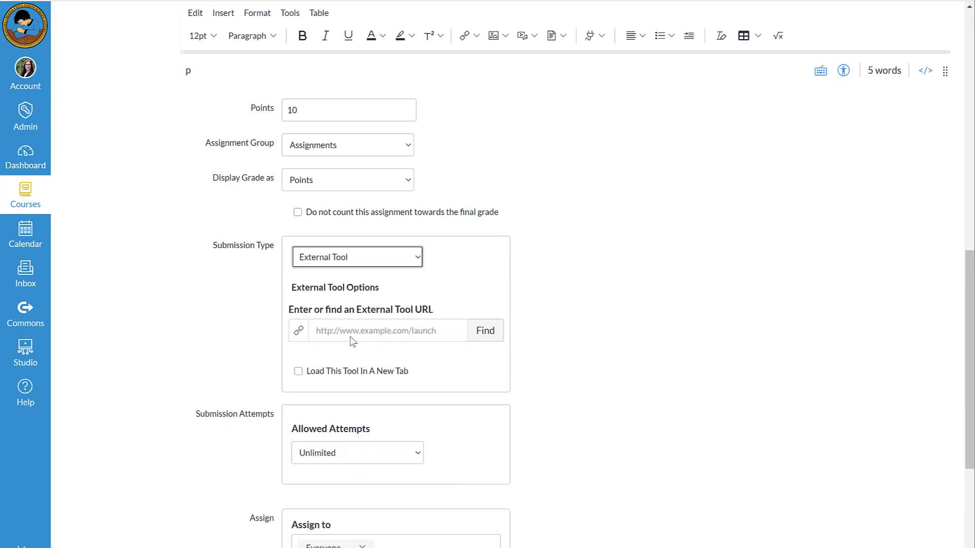
click(490, 331)
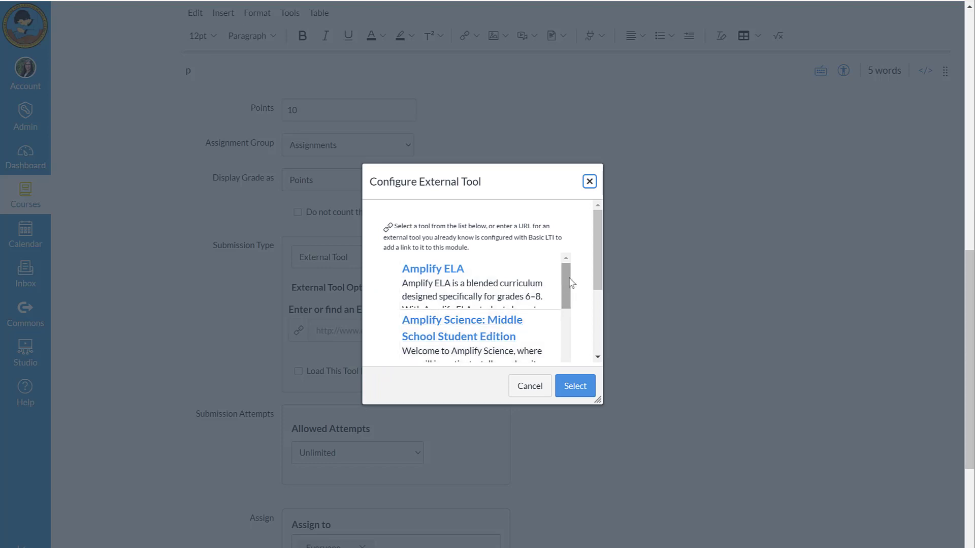
drag(568, 282, 567, 360)
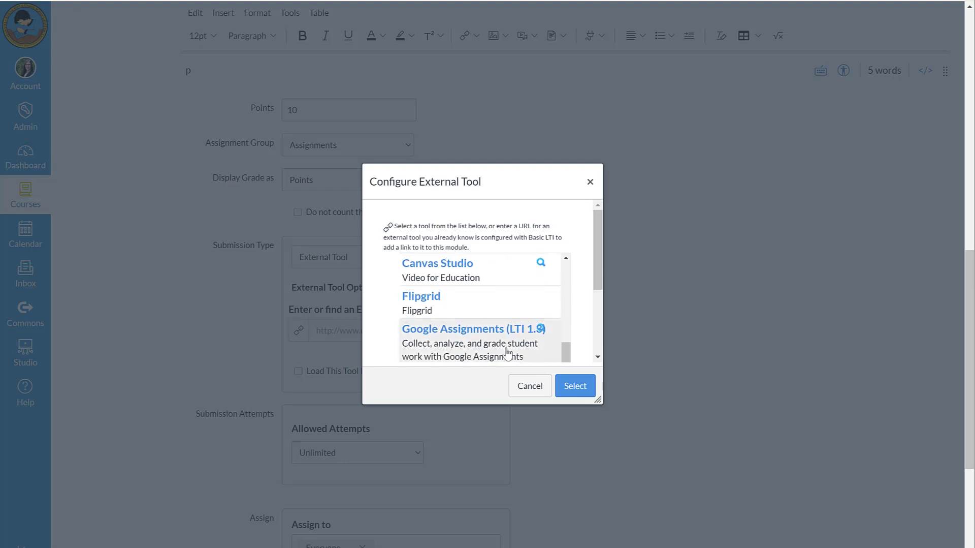
Step: Choose Google Assignments (LTI 1.3) and change its total points from 100 to 10
click(507, 353)
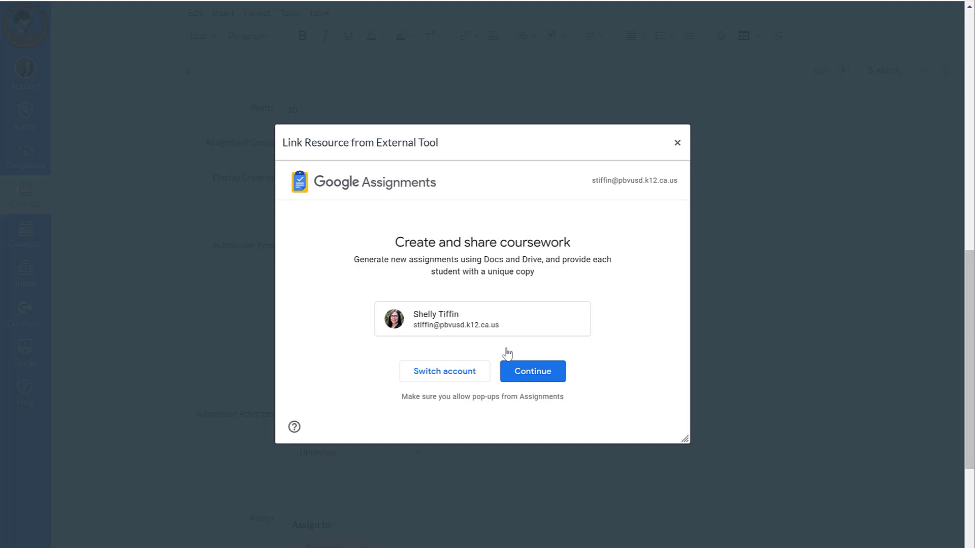
click(520, 372)
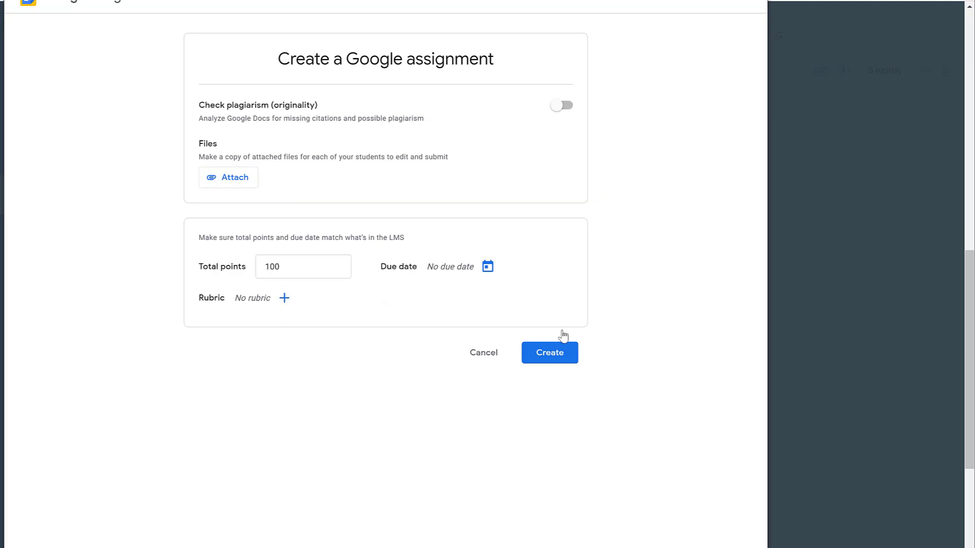
click(300, 268)
key(BackSpace)
key(BackSpace)
key(BackSpace)
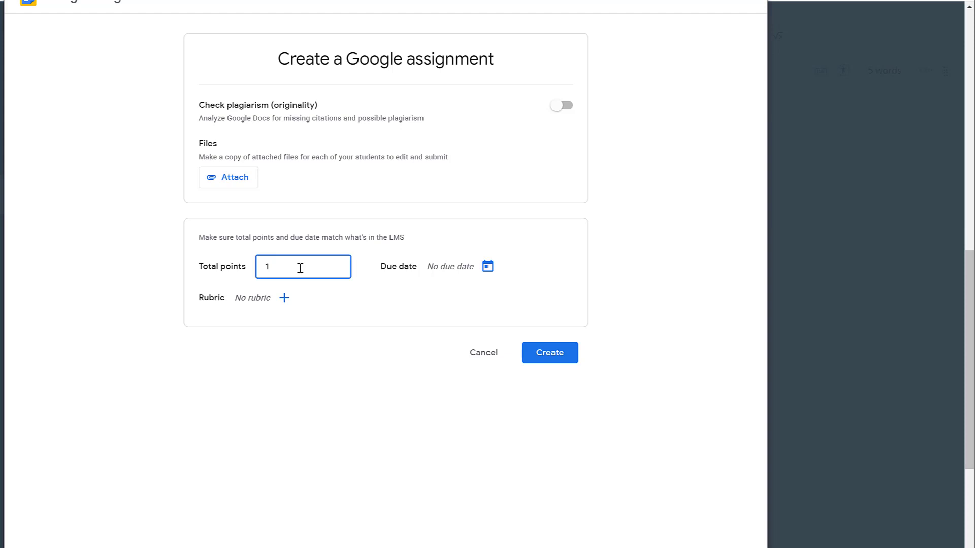
text(10)
Step: Attach the Deconstructing the Writing template from recent Drive files and create the Google assignment
click(240, 180)
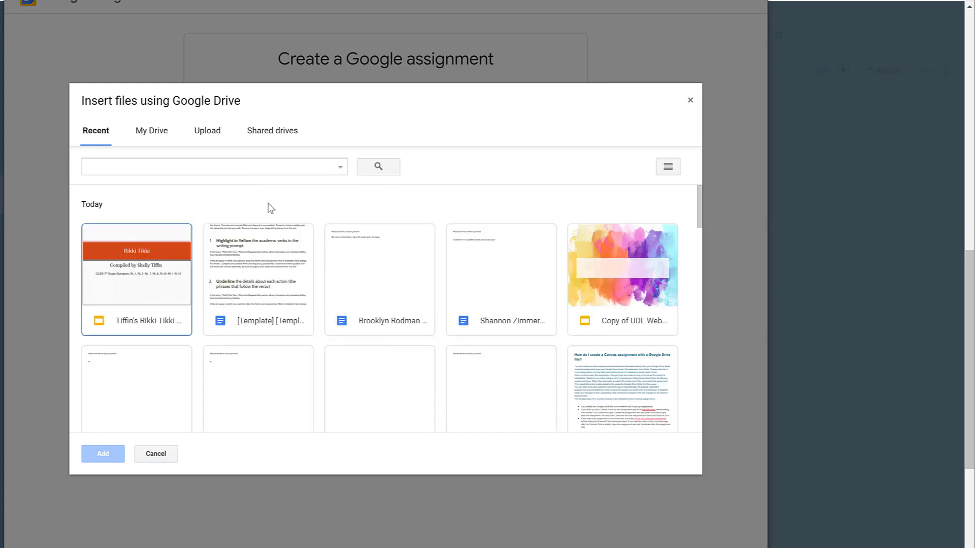
click(270, 273)
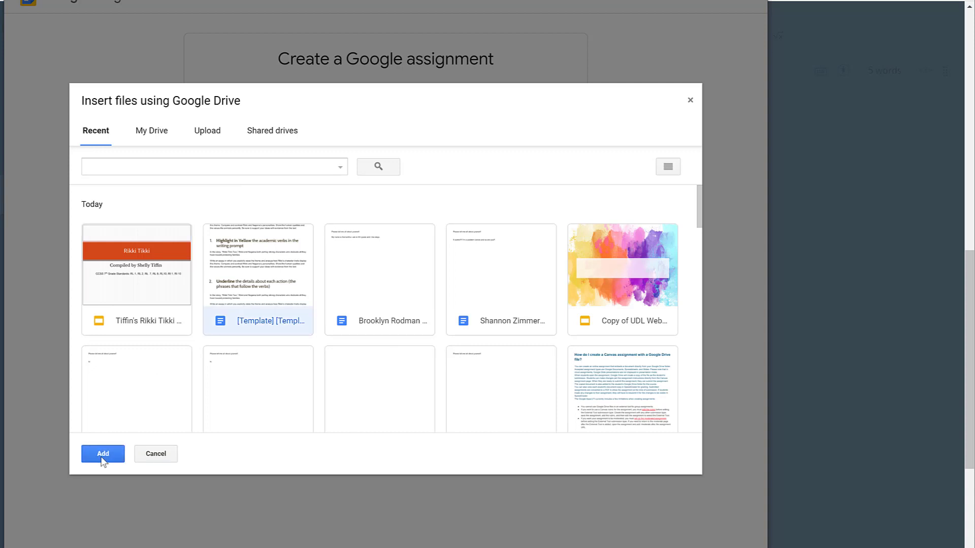
click(104, 453)
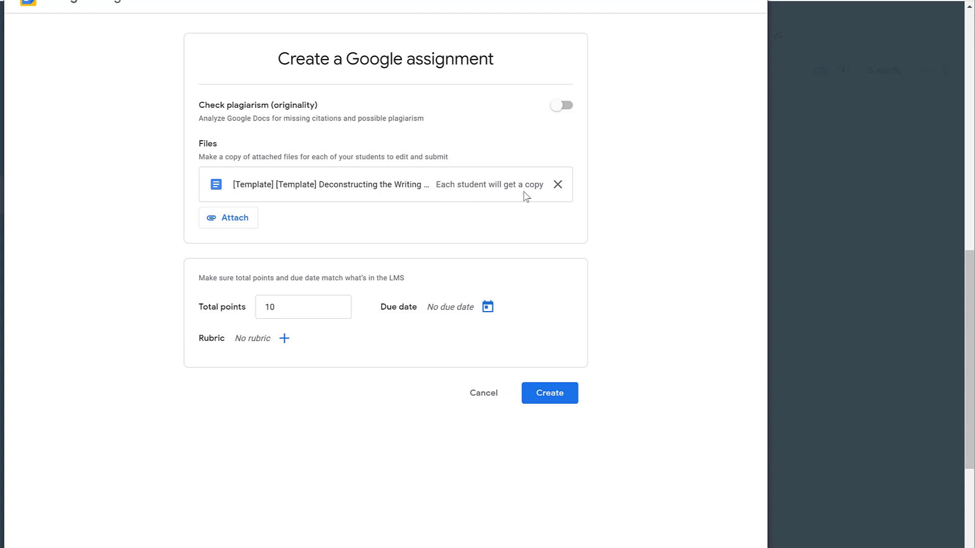
click(557, 397)
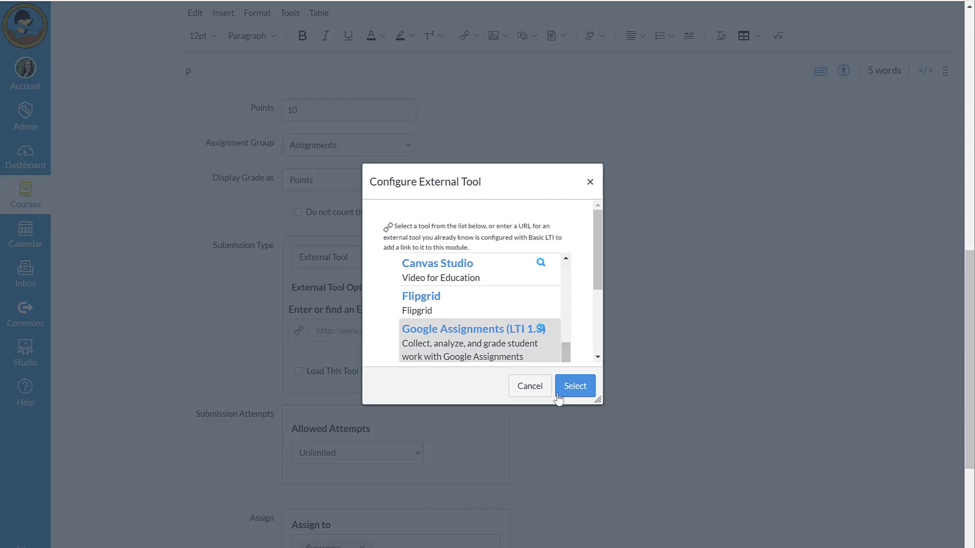
Step: Link the Google Assignments tool, set the due date to Aug 28 at 11:59pm, and save
click(586, 386)
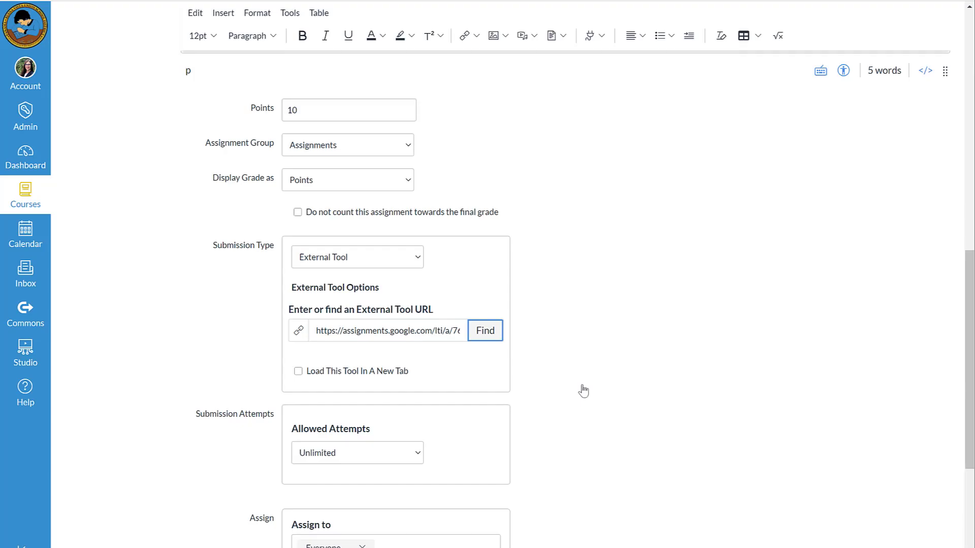
scroll(583, 390, down, 5)
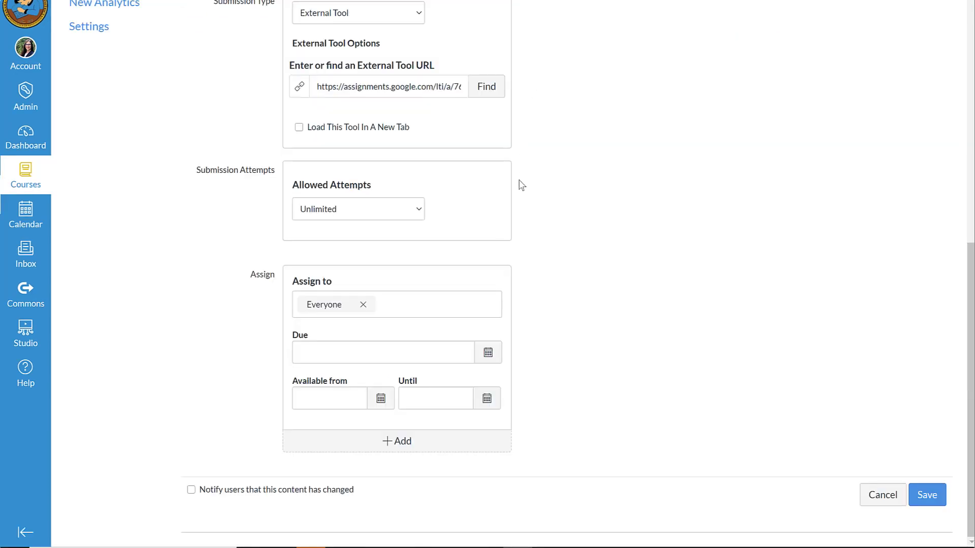
click(491, 360)
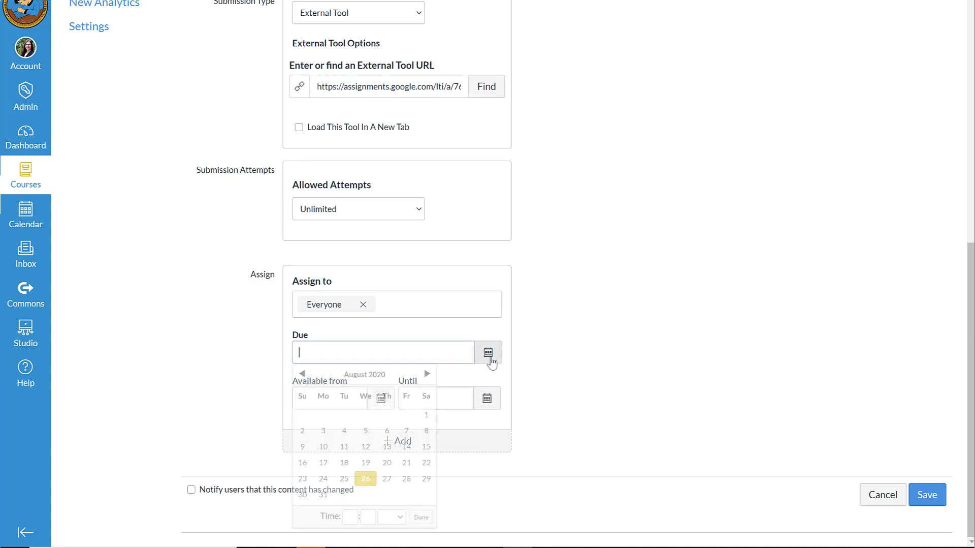
click(407, 479)
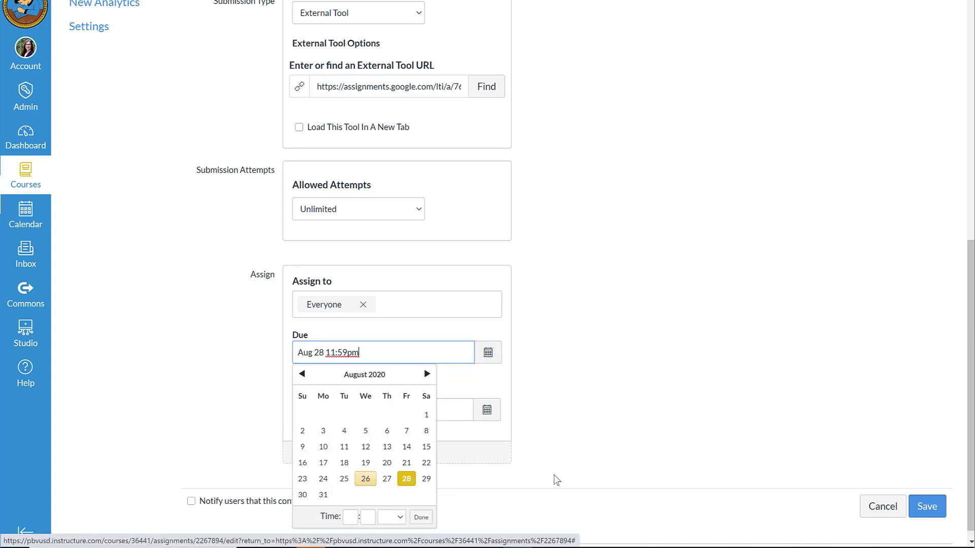
click(756, 459)
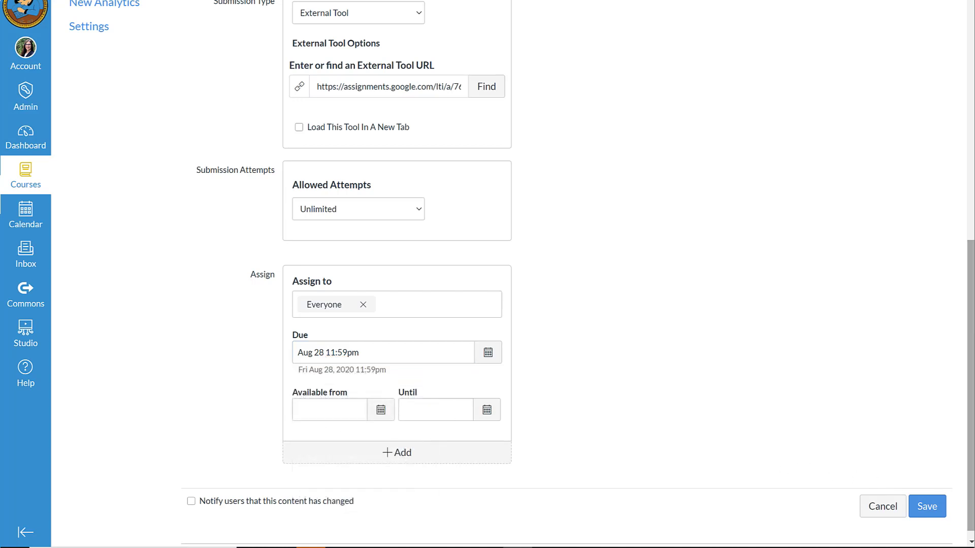
click(939, 512)
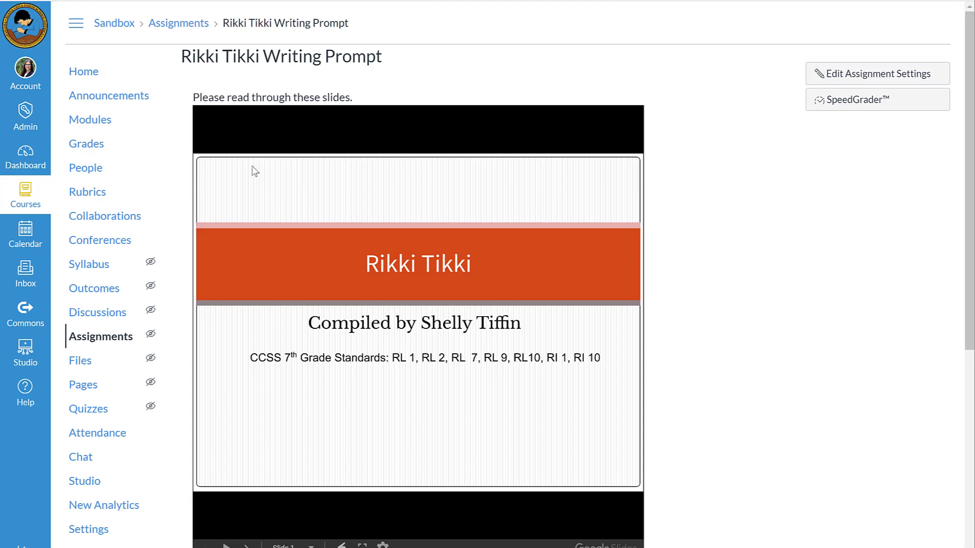
Step: Go to the course Grades page to see the Rikki Tikki column out of 10 points
click(86, 148)
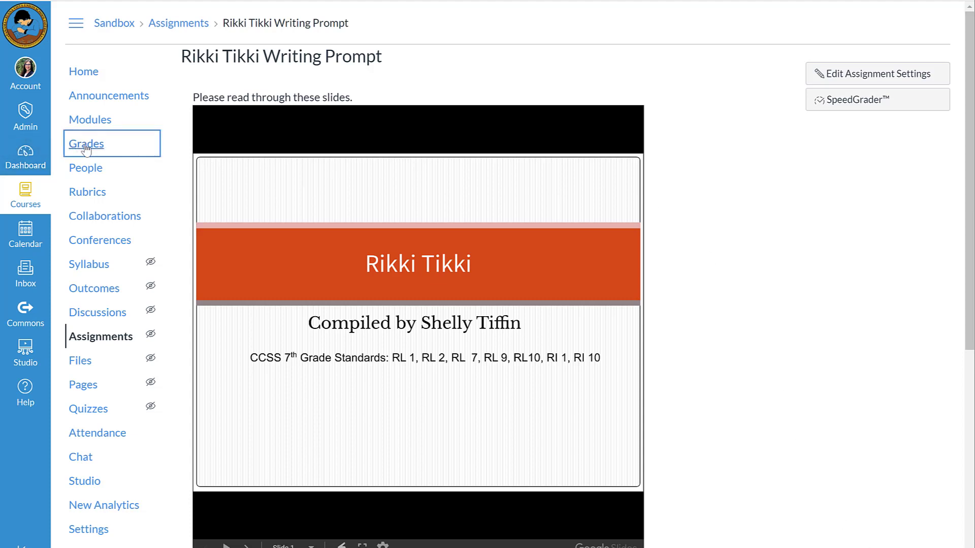